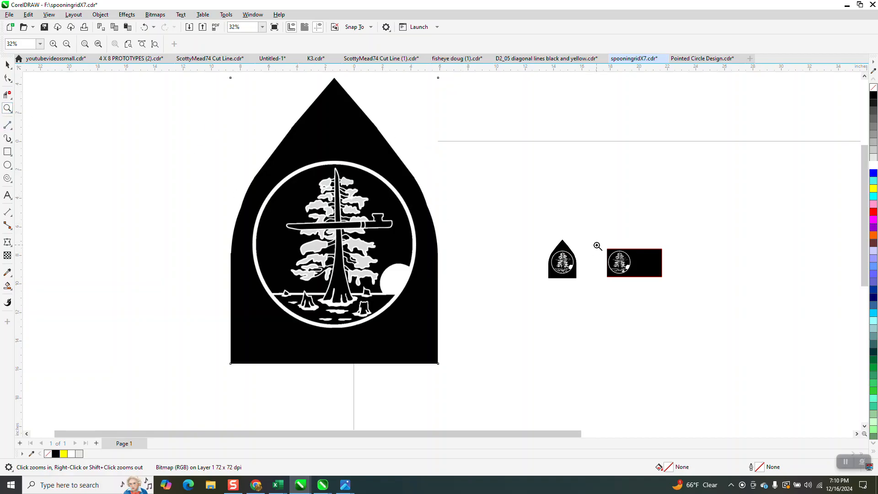
- Examine the small pointed emblem bitmap and the rectangular black version of the tree emblem beside it
{"action": "left_click_drag", "start_coordinate": [597, 247], "coordinate": [650, 282]}
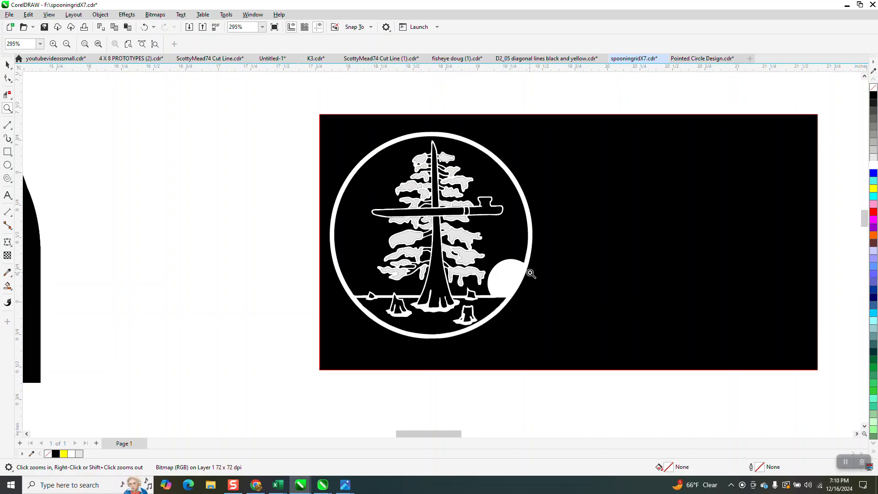
{"action": "scroll", "coordinate": [530, 273], "scroll_direction": "down", "scroll_amount": 4}
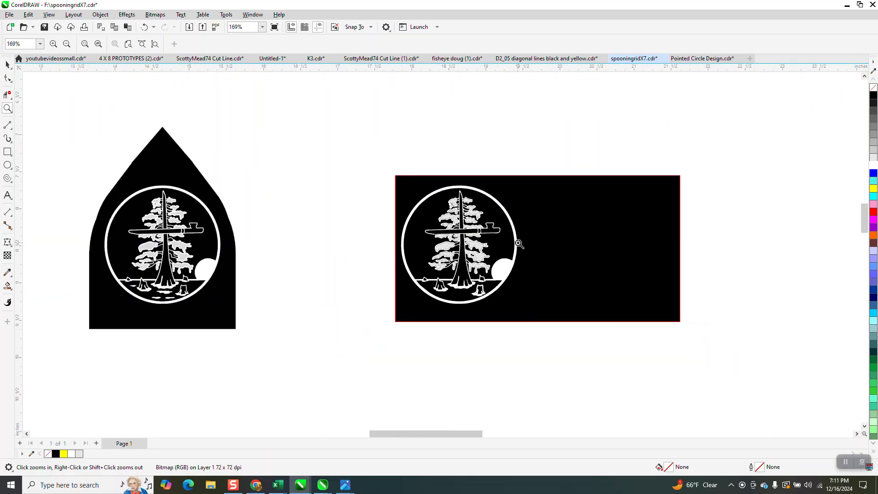
{"action": "left_click", "coordinate": [7, 64]}
{"action": "scroll", "coordinate": [302, 213], "scroll_direction": "down", "scroll_amount": 3}
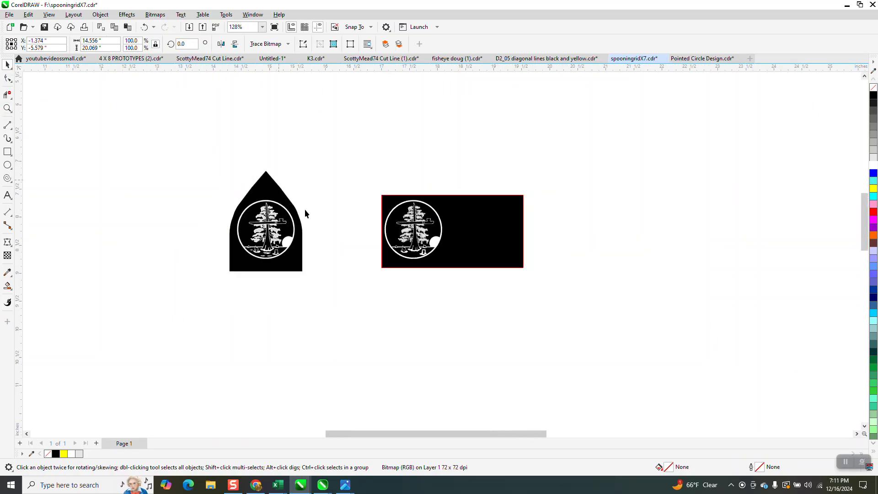
{"action": "scroll", "coordinate": [298, 223], "scroll_direction": "down", "scroll_amount": 4}
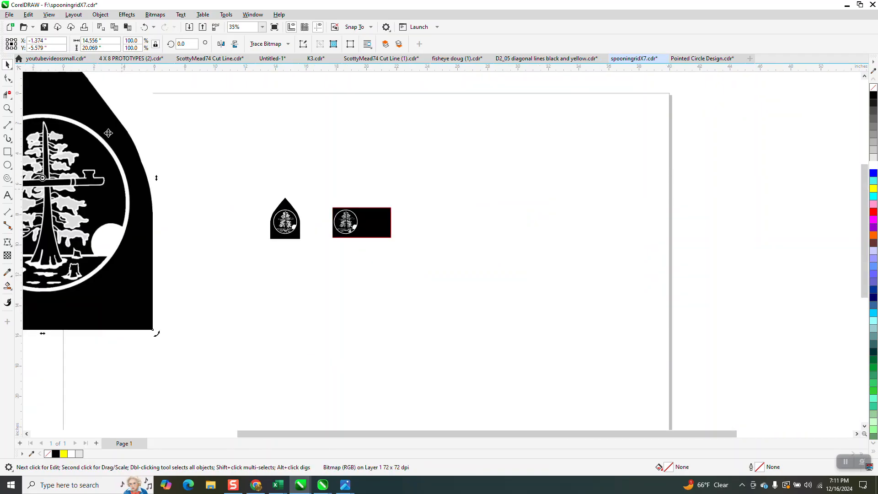
{"action": "left_click", "coordinate": [283, 225]}
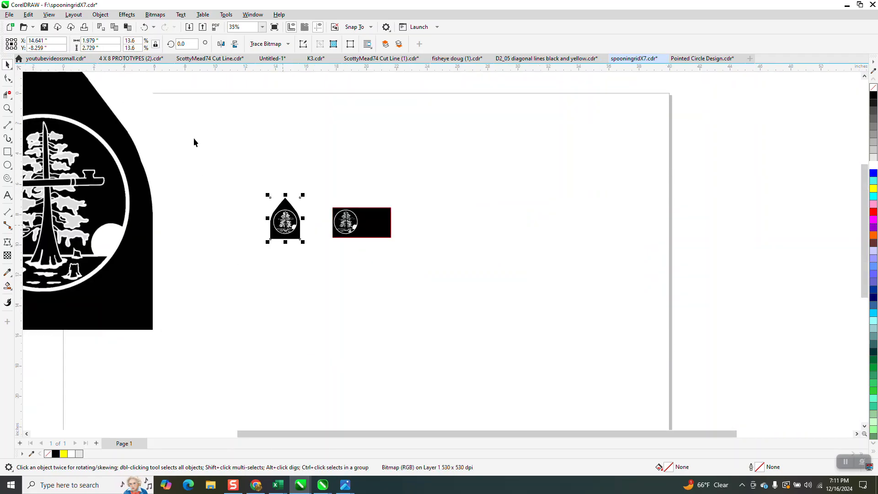
{"action": "left_click", "coordinate": [8, 109]}
{"action": "left_click_drag", "start_coordinate": [249, 192], "coordinate": [486, 278]}
{"action": "left_click", "coordinate": [7, 64]}
{"action": "left_click", "coordinate": [236, 81]}
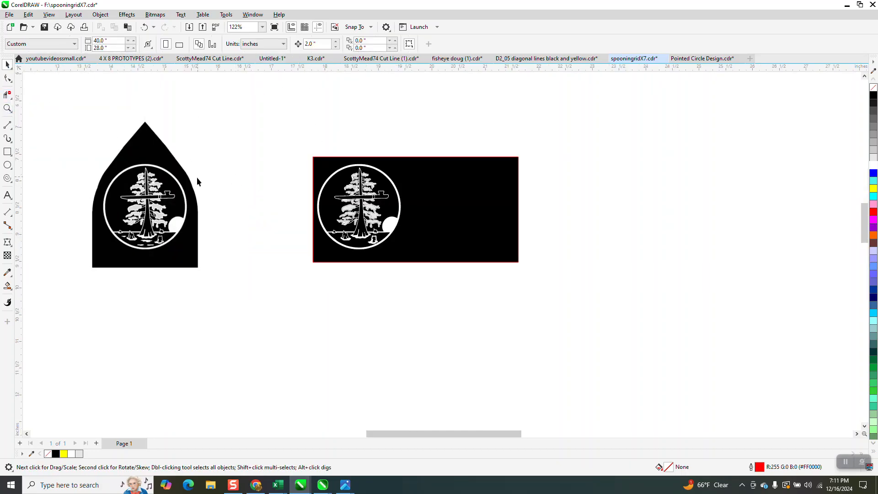
- Duplicate the small pointed emblem bitmap 2 inches to the right and shift the whole rectangular emblem artwork 6 inches right
{"action": "left_click", "coordinate": [172, 187]}
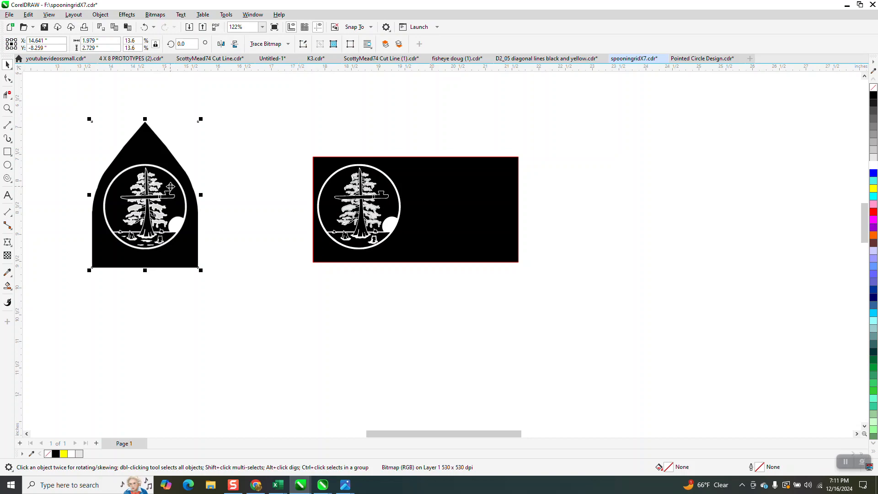
{"action": "key", "text": "ctrl+d"}
{"action": "left_click_drag", "start_coordinate": [306, 145], "coordinate": [577, 295]}
{"action": "key", "text": "Right"}
{"action": "key", "text": "Right"}
{"action": "key", "text": "Right"}
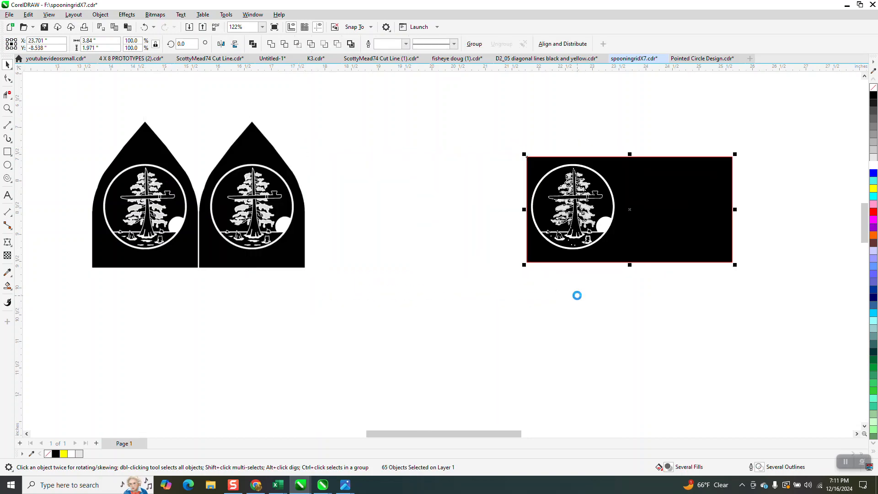
- Outline-trace the duplicated emblem bitmap as Clipart, removing the background color from the entire image
{"action": "left_click", "coordinate": [284, 225]}
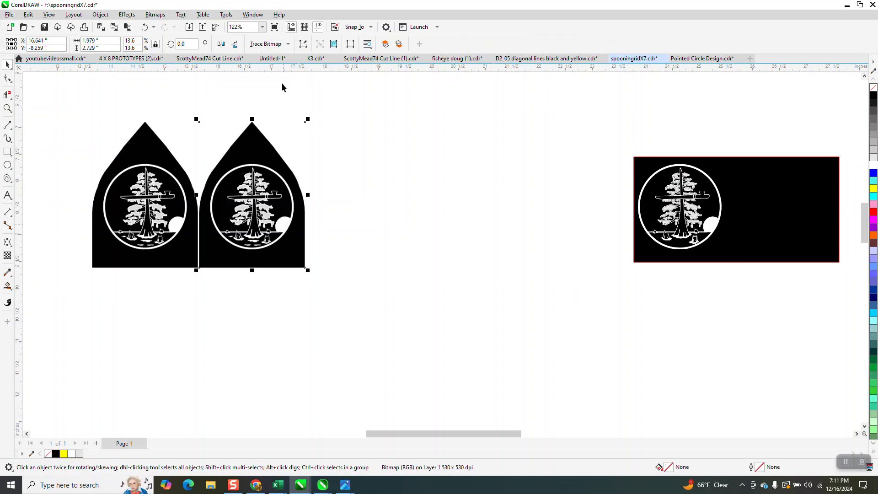
{"action": "left_click", "coordinate": [288, 44]}
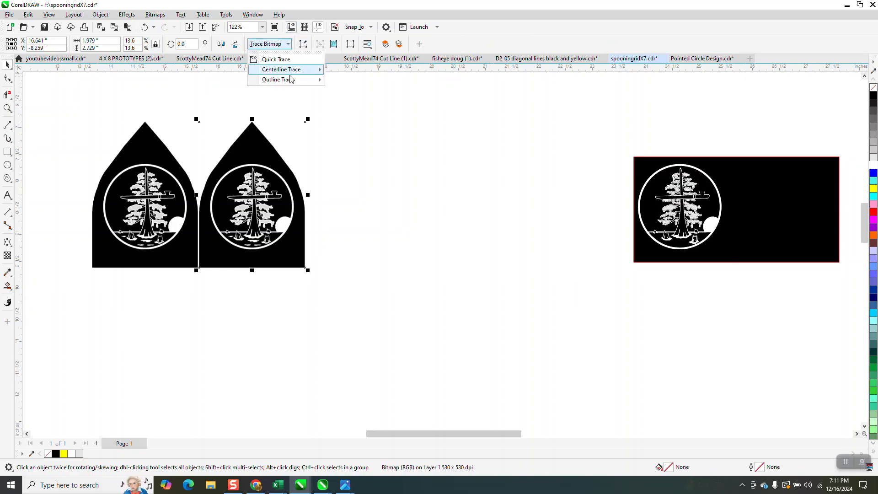
{"action": "mouse_move", "coordinate": [290, 81]}
{"action": "left_click", "coordinate": [345, 117]}
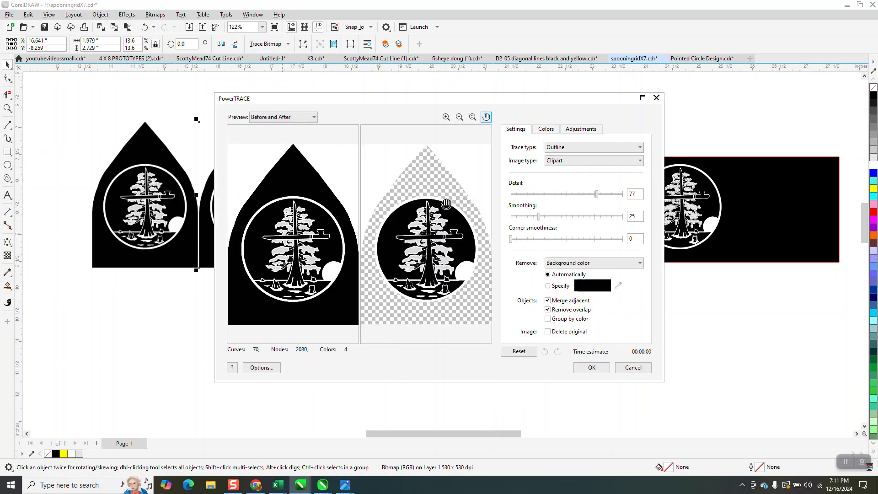
{"action": "left_click", "coordinate": [639, 265]}
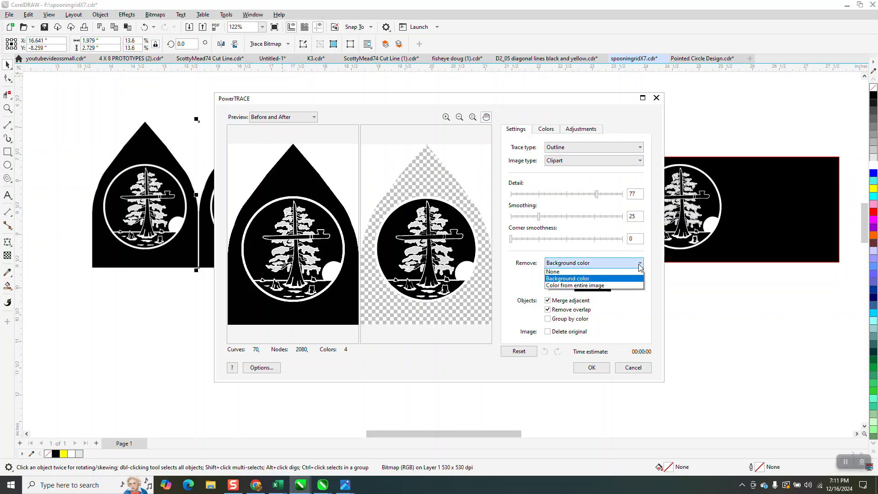
{"action": "left_click", "coordinate": [571, 281]}
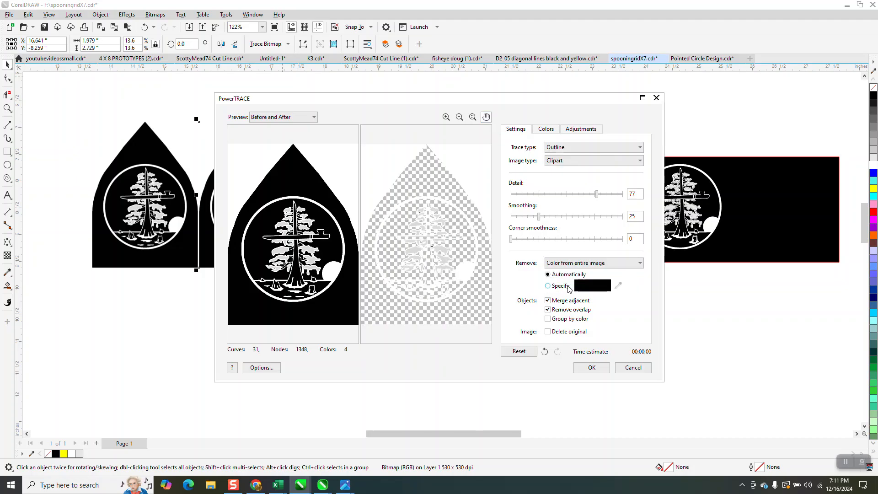
{"action": "left_click", "coordinate": [591, 368]}
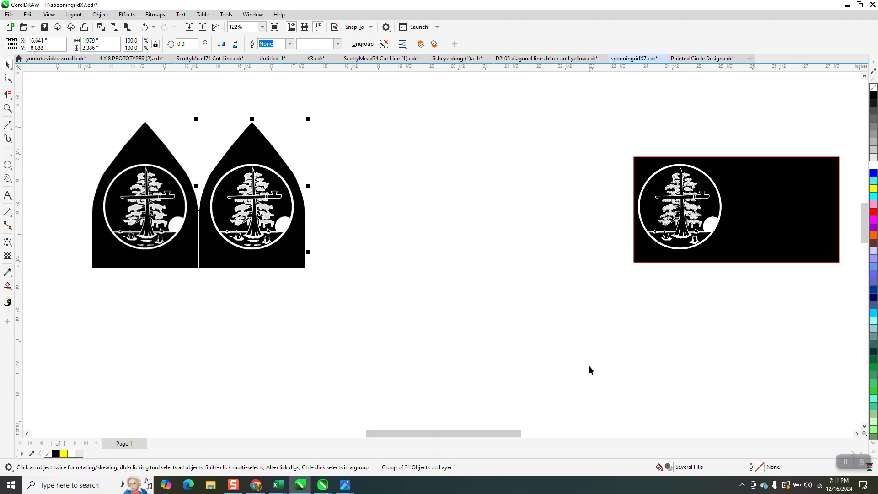
- Move the traced group 2 inches right and draw a black-filled rectangle about 3.67 by 3.29 inches over it
{"action": "key", "text": "Right"}
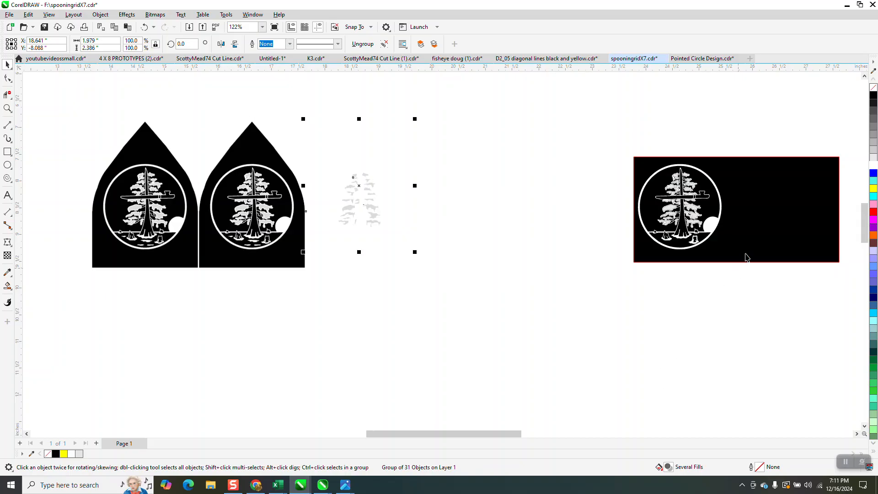
{"action": "left_click", "coordinate": [8, 152]}
{"action": "mouse_move", "coordinate": [294, 118]}
{"action": "left_mouse_down"}
{"action": "mouse_move", "coordinate": [485, 279]}
{"action": "mouse_move", "coordinate": [490, 294]}
{"action": "left_mouse_up"}
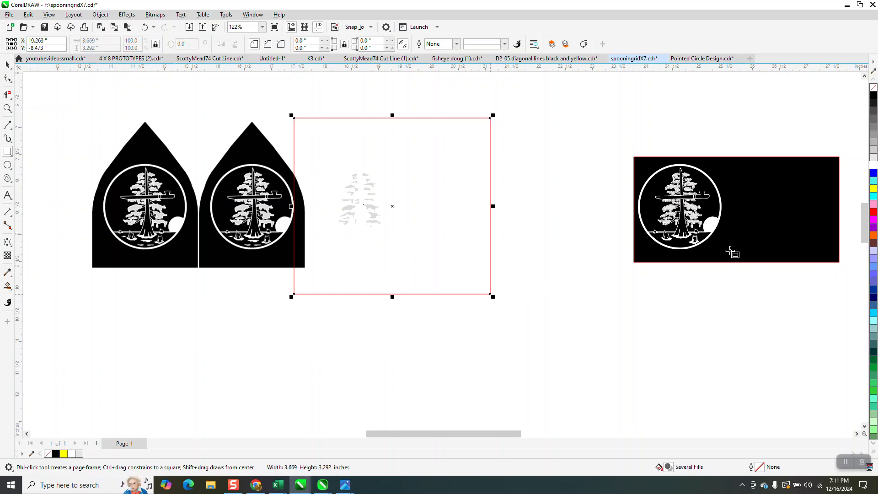
{"action": "left_click", "coordinate": [873, 95]}
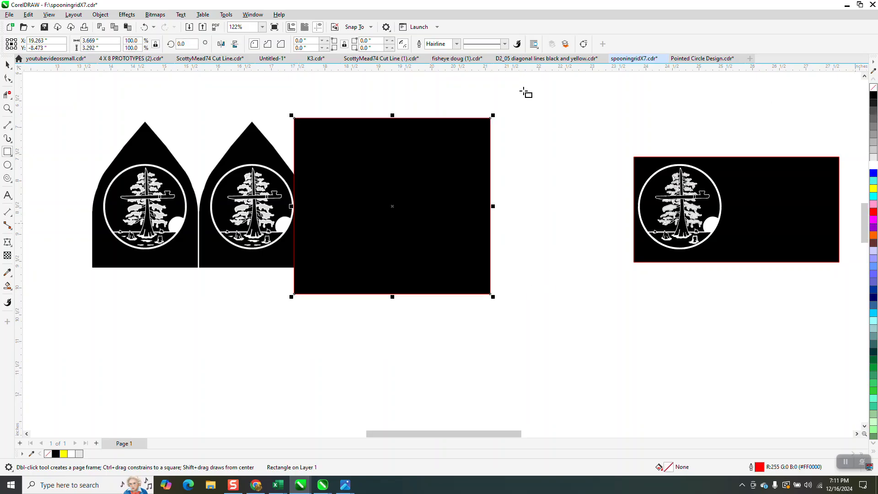
- Send the black rectangle to the back of the page
{"action": "left_click", "coordinate": [49, 15]}
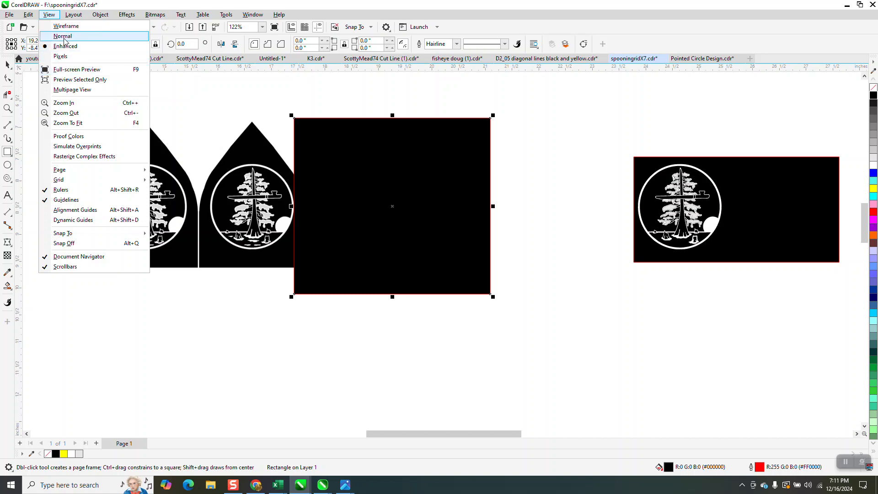
{"action": "mouse_move", "coordinate": [100, 15]}
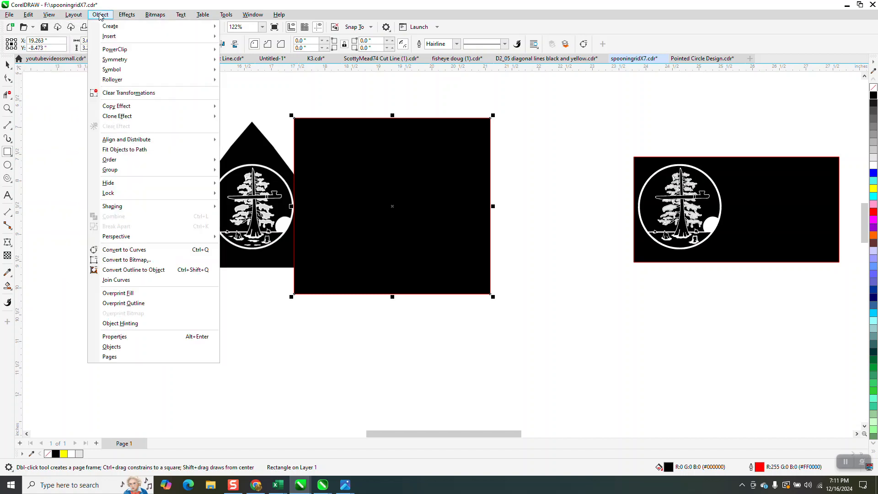
{"action": "mouse_move", "coordinate": [114, 160]}
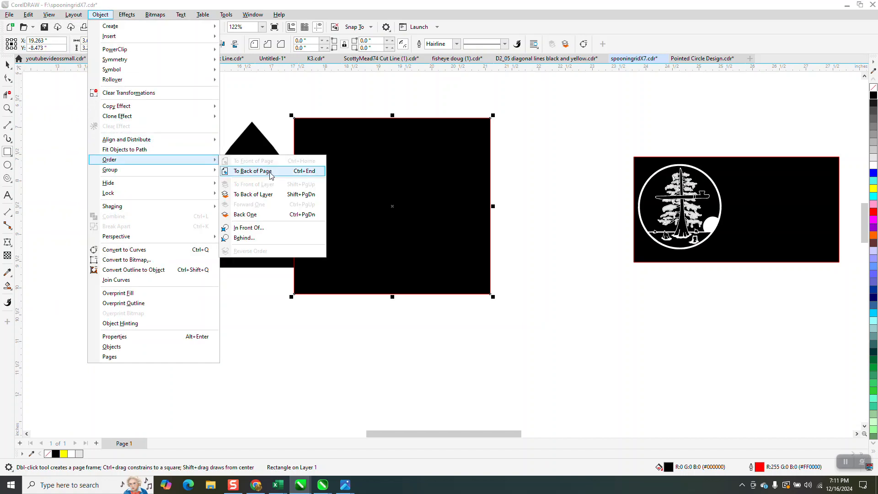
{"action": "left_click", "coordinate": [273, 176]}
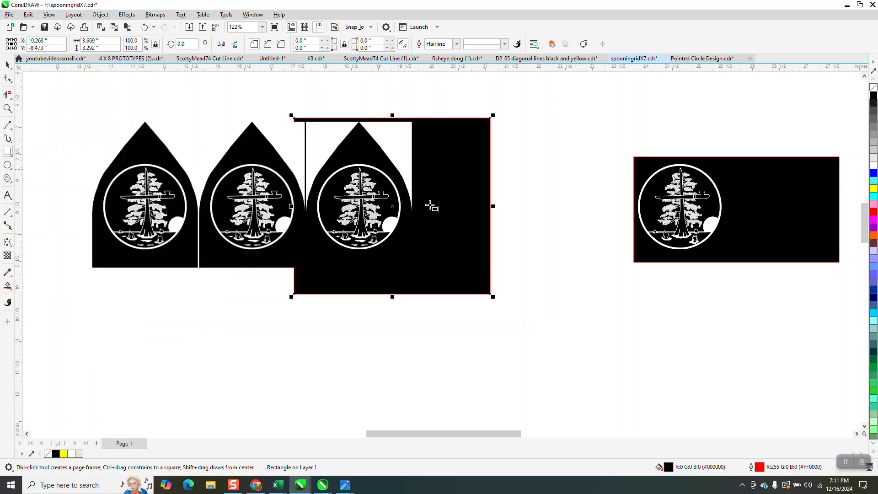
- Move the traced emblem group about 0.2 inches further right, away from the bitmap copy
{"action": "left_click", "coordinate": [8, 64]}
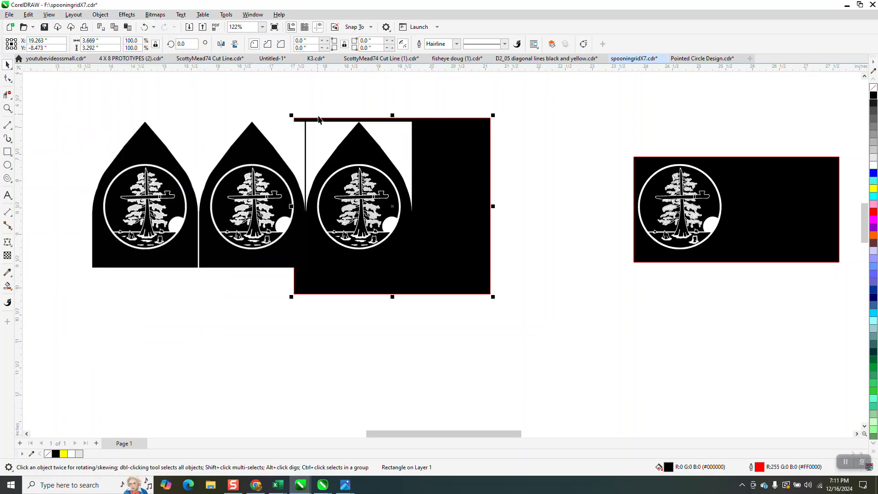
{"action": "left_click", "coordinate": [8, 108]}
{"action": "left_click_drag", "start_coordinate": [305, 120], "coordinate": [489, 280]}
{"action": "left_click", "coordinate": [6, 65]}
{"action": "left_click", "coordinate": [224, 123]}
{"action": "left_click_drag", "start_coordinate": [224, 123], "coordinate": [249, 124]}
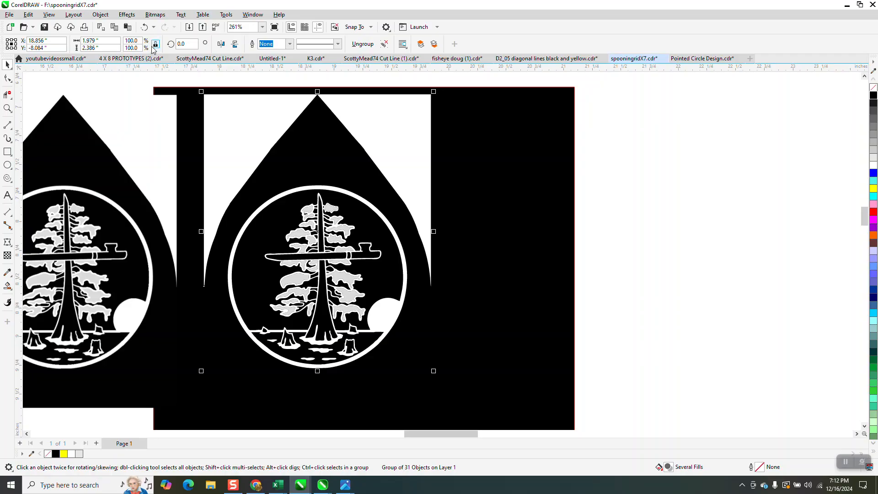
- Ungroup the traced emblem and delete the white curve surrounding its pointed top
{"action": "left_click", "coordinate": [100, 14]}
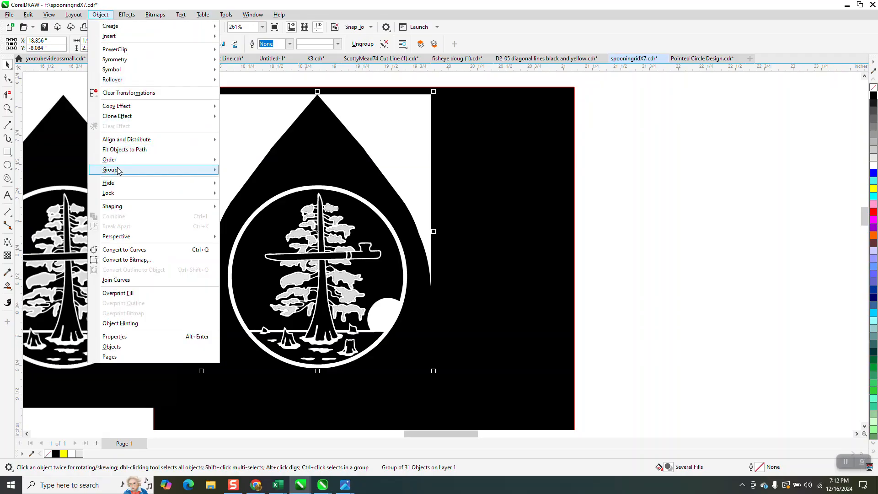
{"action": "mouse_move", "coordinate": [118, 170]}
{"action": "left_click", "coordinate": [244, 181]}
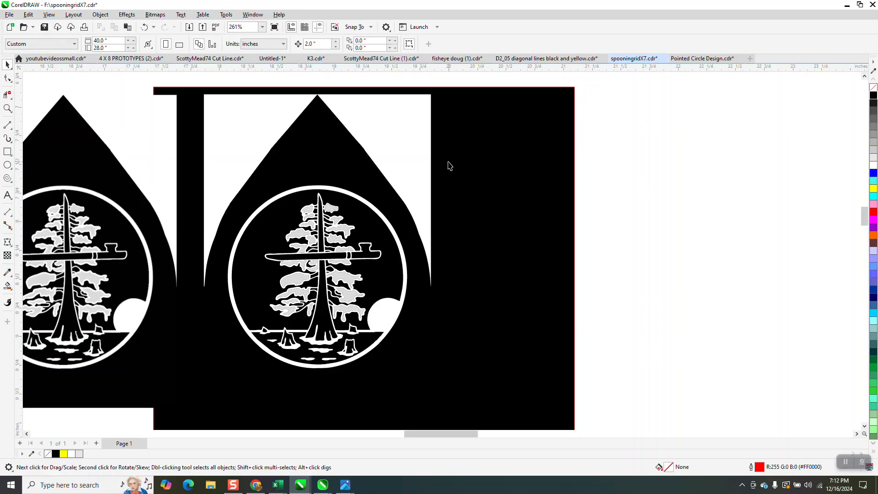
{"action": "left_click", "coordinate": [418, 154]}
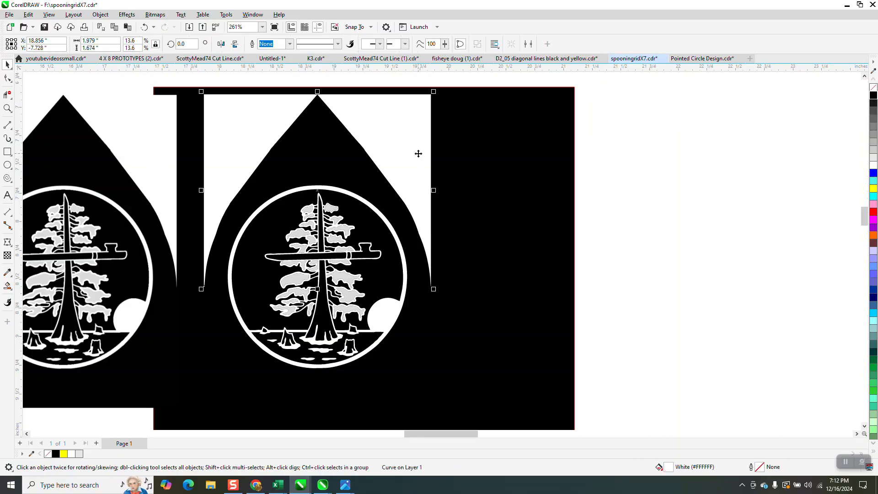
{"action": "key", "text": "Delete"}
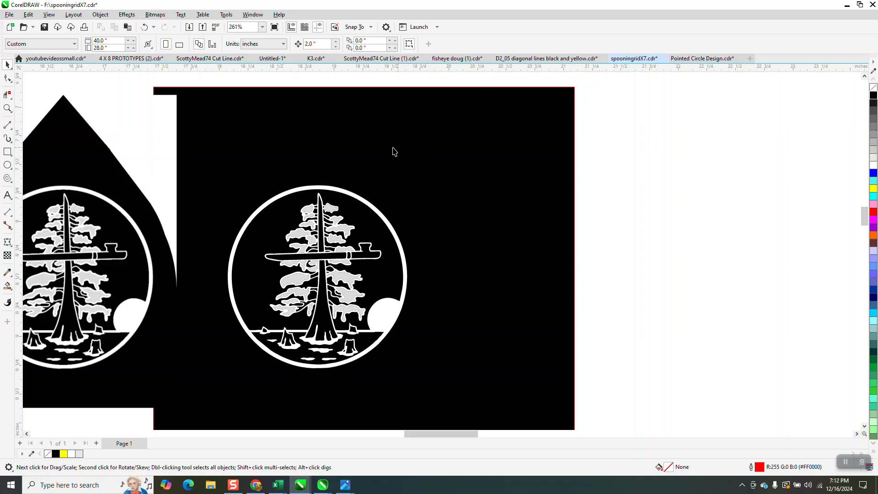
- Try moving the black rectangle out from behind the traced emblem to the right
{"action": "scroll", "coordinate": [387, 162], "scroll_direction": "down", "scroll_amount": 1}
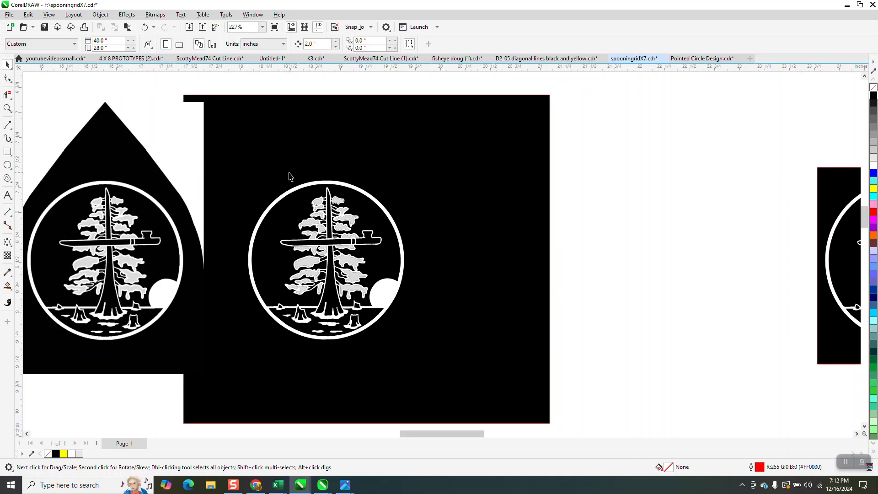
{"action": "left_click_drag", "start_coordinate": [402, 146], "coordinate": [571, 157]}
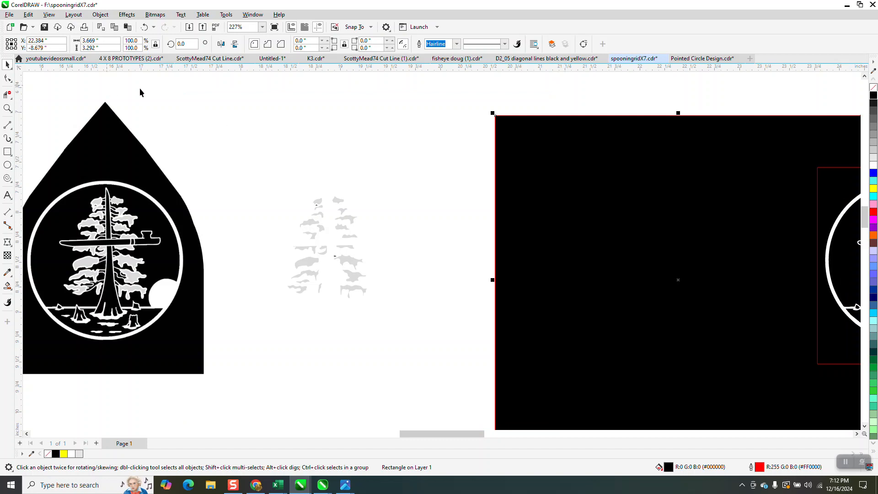
{"action": "scroll", "coordinate": [243, 155], "scroll_direction": "down", "scroll_amount": 1}
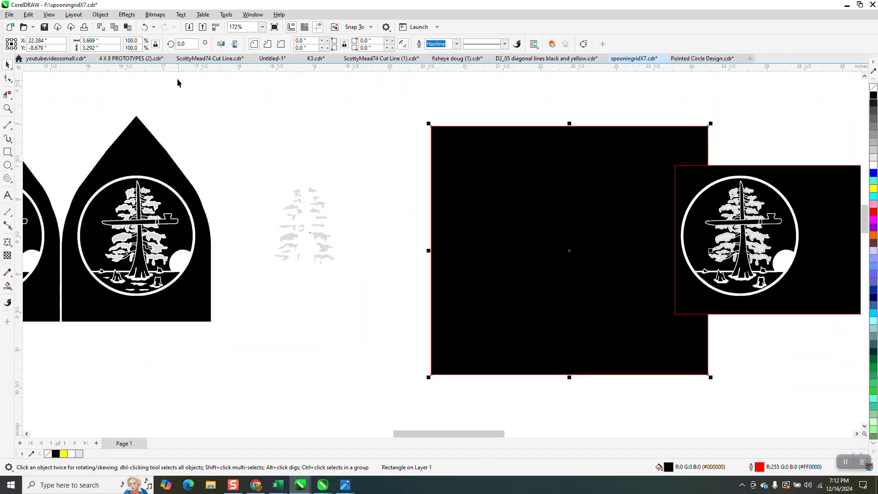
{"action": "left_click", "coordinate": [144, 27]}
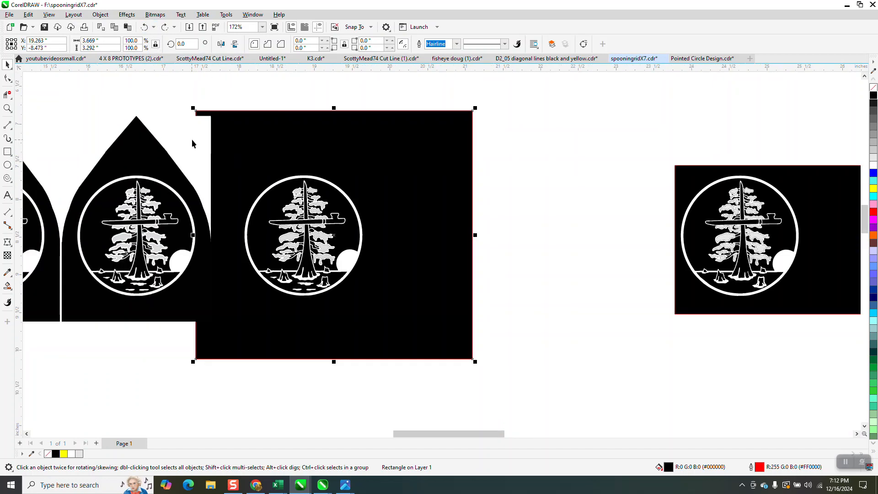
- Move the bitmap copy left and the black rectangle right, clear of the traced emblem, and switch to Wireframe view
{"action": "mouse_move", "coordinate": [198, 136]}
{"action": "left_mouse_down"}
{"action": "mouse_move", "coordinate": [214, 218]}
{"action": "mouse_move", "coordinate": [223, 223]}
{"action": "mouse_move", "coordinate": [78, 149]}
{"action": "left_mouse_up"}
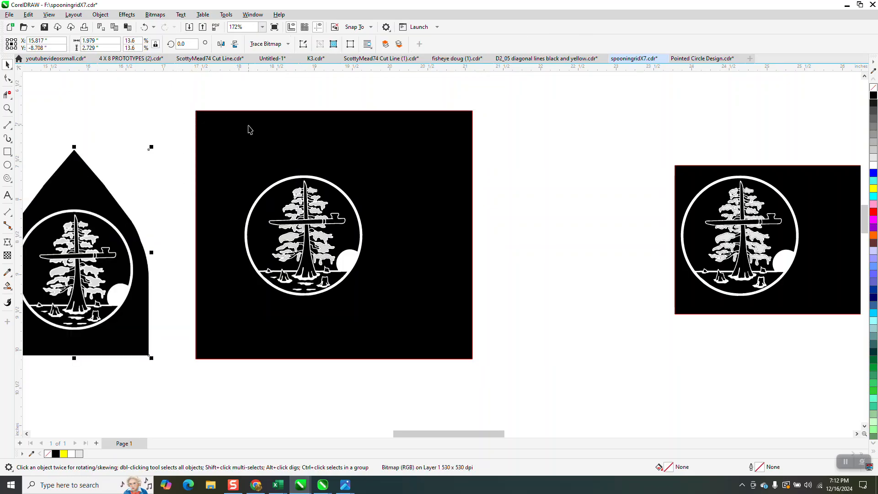
{"action": "left_click", "coordinate": [249, 126]}
{"action": "left_click_drag", "start_coordinate": [249, 126], "coordinate": [523, 139]}
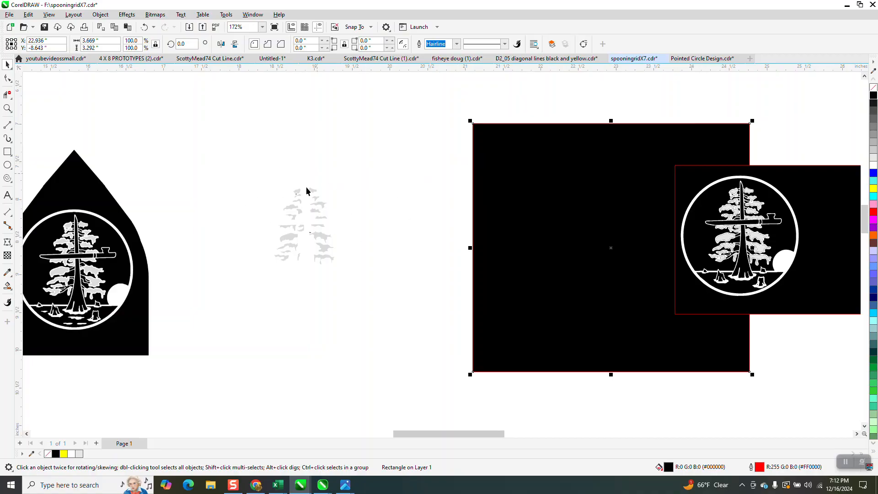
{"action": "left_click", "coordinate": [49, 14]}
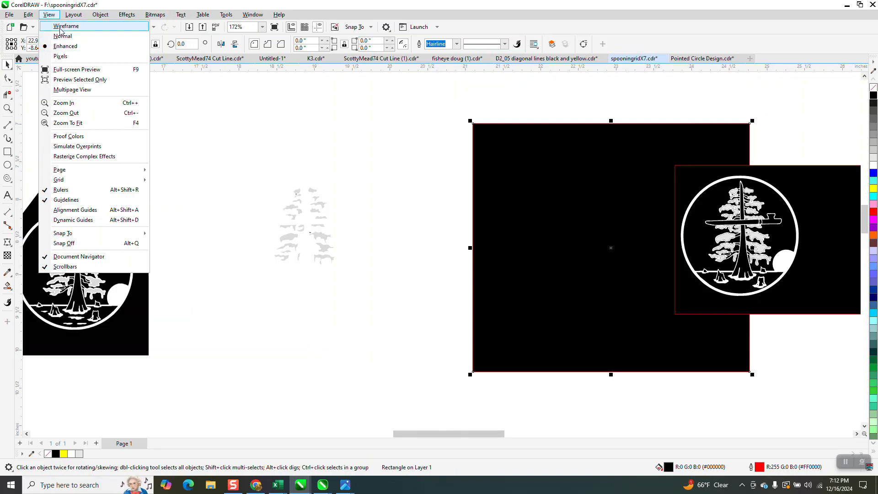
{"action": "left_click", "coordinate": [61, 28]}
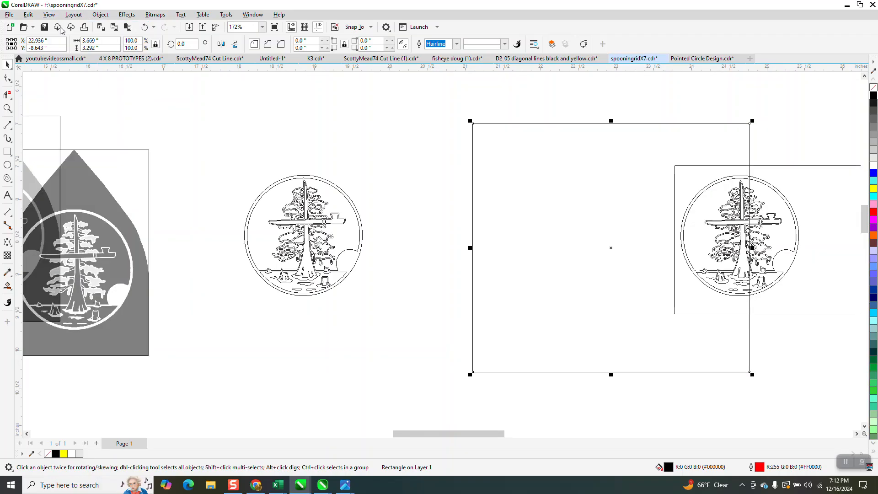
- Examine the traced emblem's outlines up close in wireframe and switch the display to Enhanced view
{"action": "left_click", "coordinate": [7, 108]}
{"action": "left_click_drag", "start_coordinate": [245, 167], "coordinate": [384, 286]}
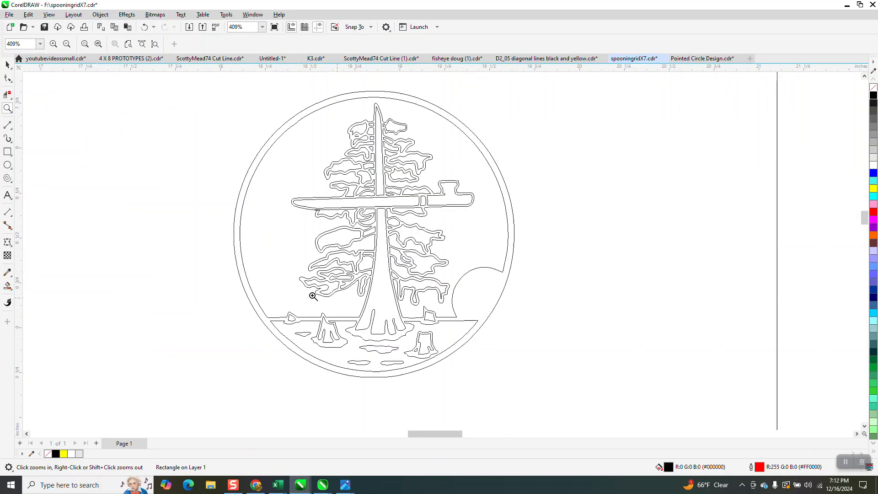
{"action": "scroll", "coordinate": [314, 295], "scroll_direction": "down", "scroll_amount": 2}
{"action": "left_click", "coordinate": [49, 15]}
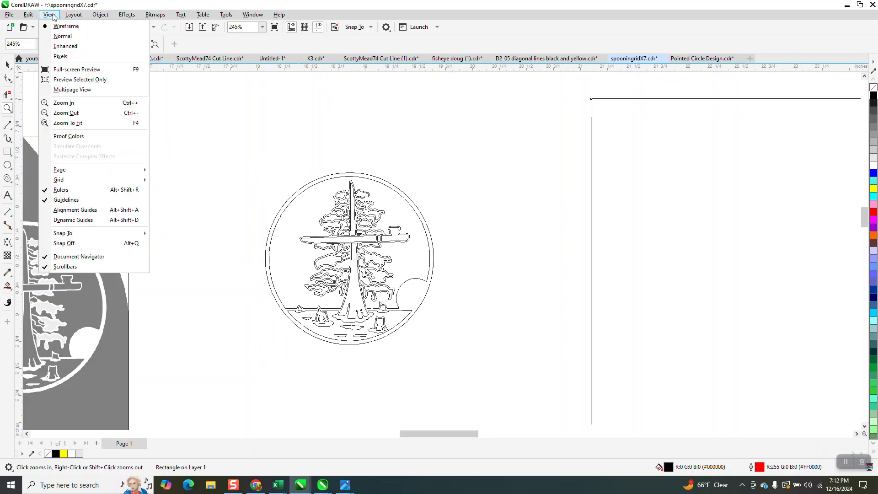
{"action": "left_click", "coordinate": [66, 46]}
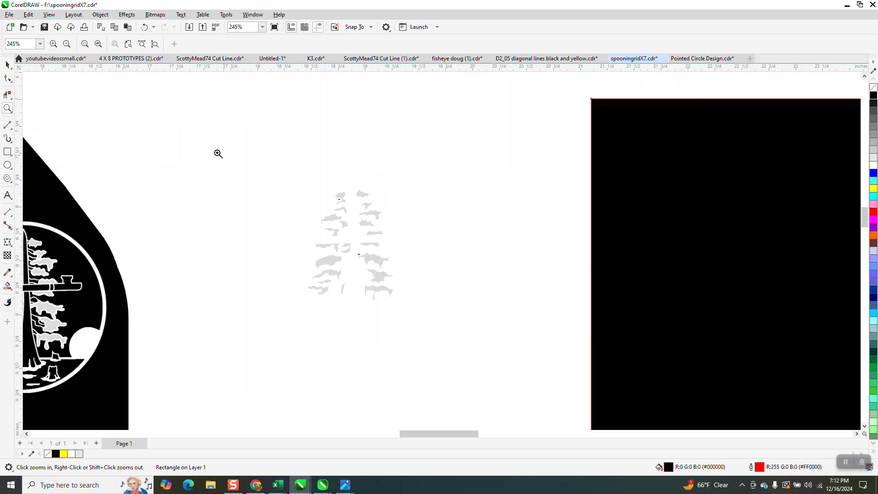
- Move the black rectangle 4 inches left so that it sits behind the traced emblem
{"action": "left_click", "coordinate": [5, 66]}
{"action": "left_click", "coordinate": [621, 200]}
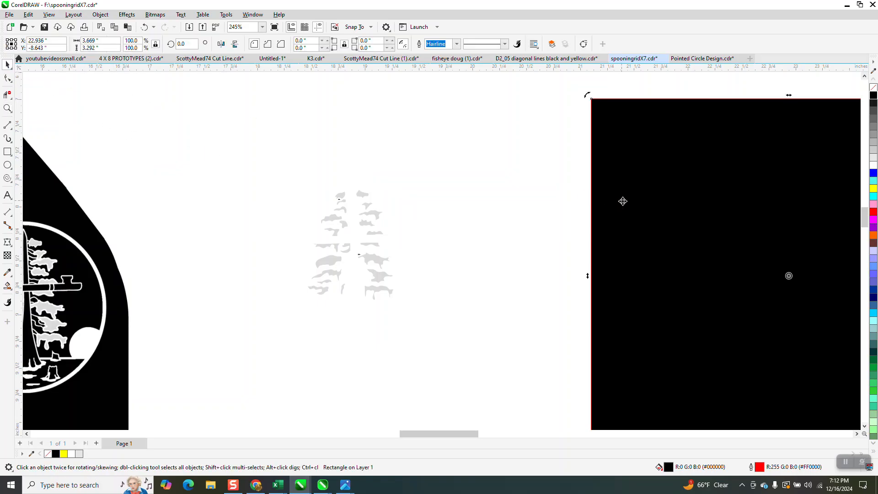
{"action": "key", "text": "Left"}
{"action": "key", "text": "Left"}
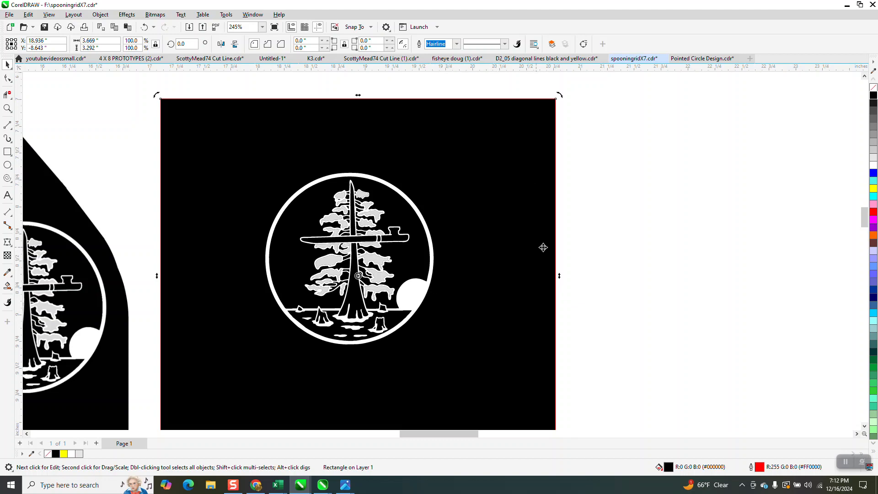
- Try a yellow fill on the rectangle behind the traced emblem and inspect the emblem's details up close
{"action": "left_click", "coordinate": [873, 188]}
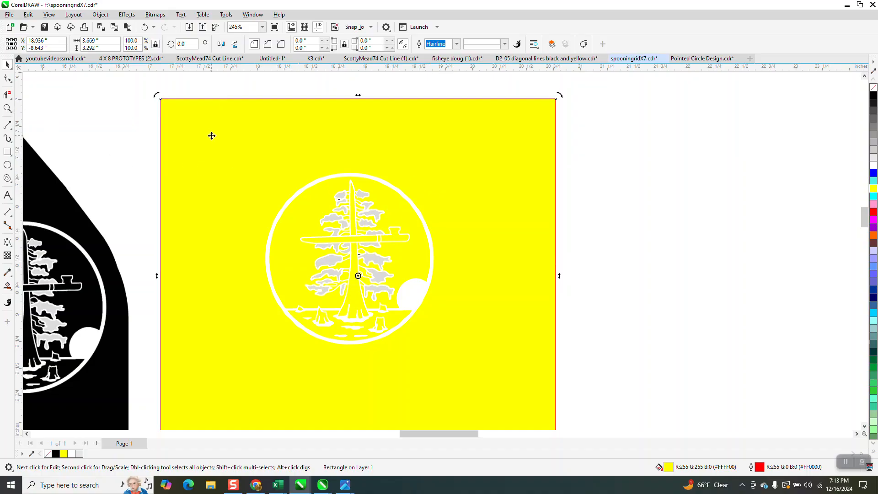
{"action": "left_click", "coordinate": [7, 108]}
{"action": "left_click_drag", "start_coordinate": [245, 173], "coordinate": [531, 378]}
{"action": "left_click", "coordinate": [8, 65]}
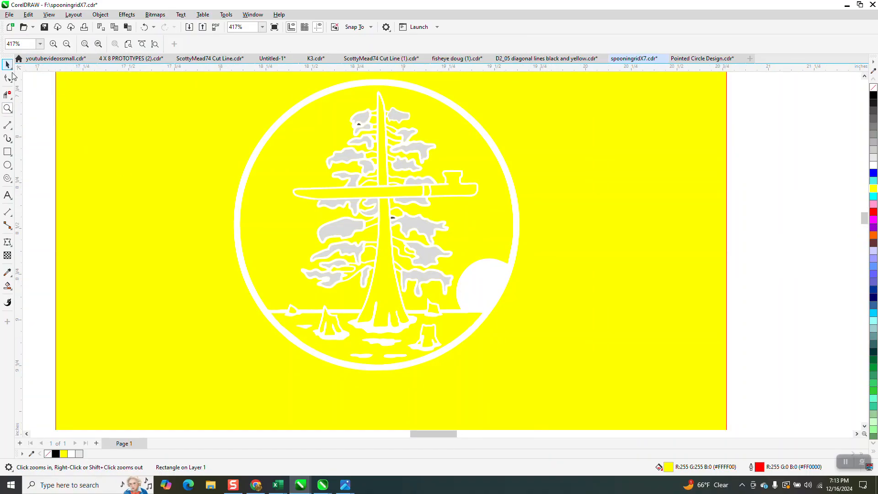
- Try a black fill on the white curve that forms the emblem's ring, tree outlines and sun
{"action": "left_click", "coordinate": [794, 259]}
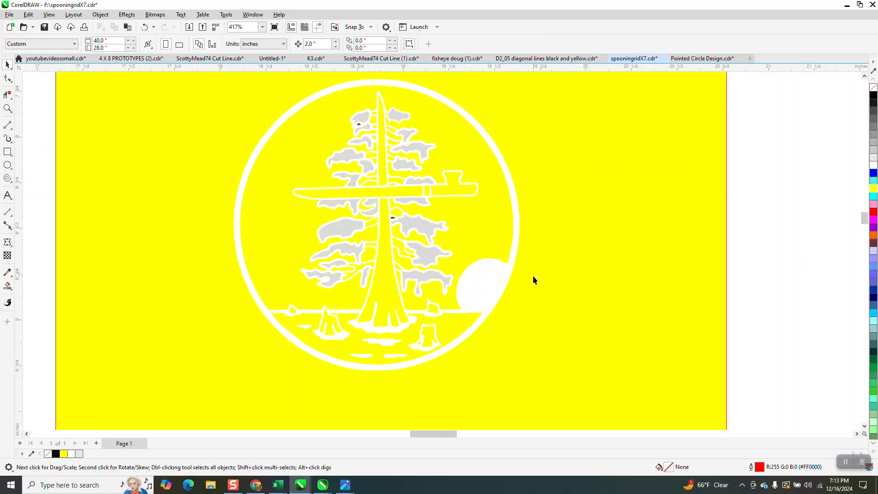
{"action": "left_click", "coordinate": [502, 280]}
{"action": "left_click", "coordinate": [873, 95]}
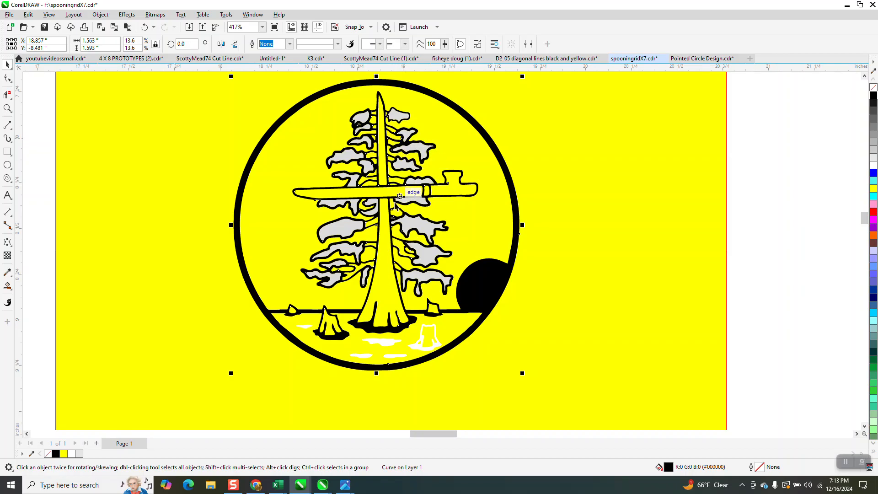
- Undo the emblem curve's black fill and the backing rectangle's yellow fill
{"action": "scroll", "coordinate": [371, 288], "scroll_direction": "down", "scroll_amount": 2}
{"action": "scroll", "coordinate": [368, 301], "scroll_direction": "down", "scroll_amount": 4}
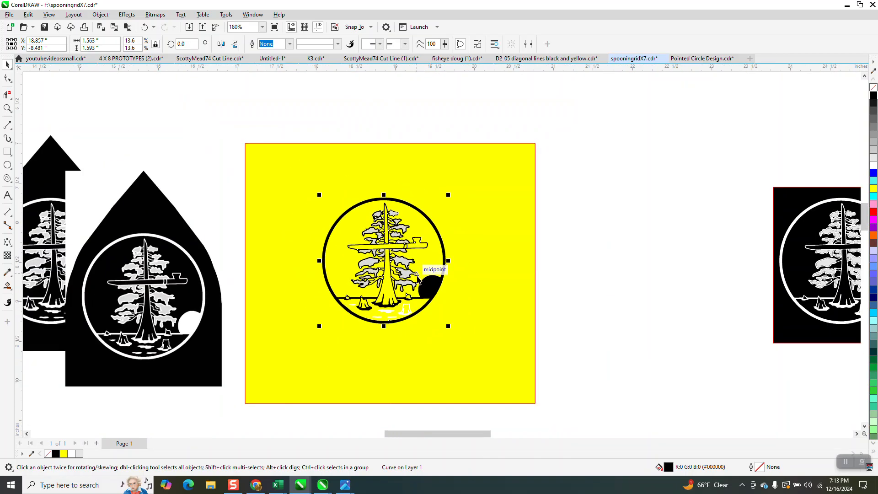
{"action": "scroll", "coordinate": [701, 317], "scroll_direction": "down", "scroll_amount": 1}
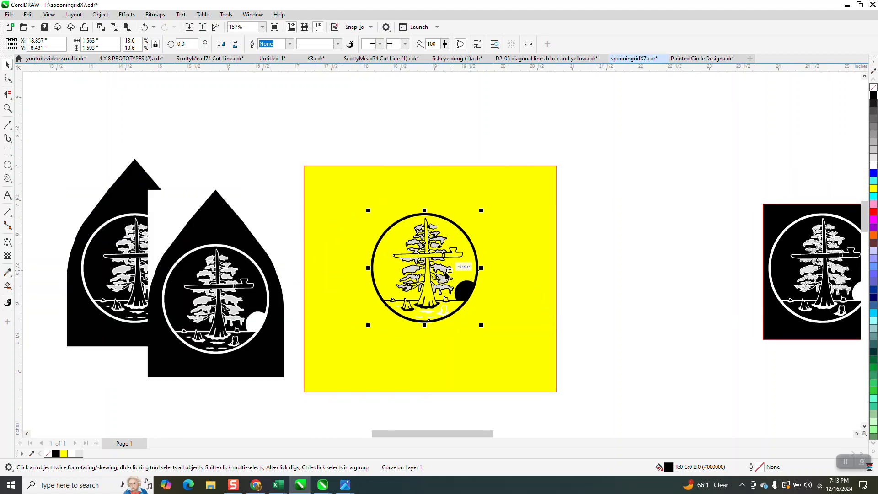
{"action": "left_click", "coordinate": [145, 28]}
{"action": "left_click", "coordinate": [145, 28]}
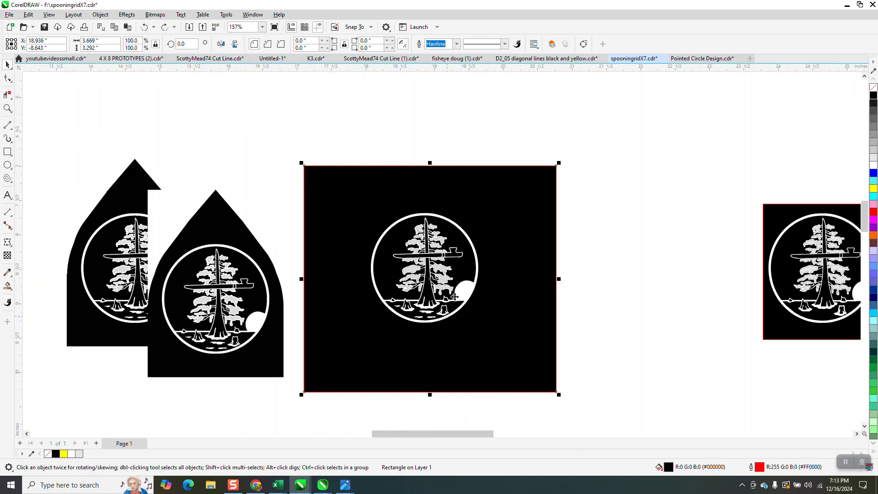
- Shift the black rectangle about 0.17 inches right behind the traced emblem and inspect the emblem up close
{"action": "left_click_drag", "start_coordinate": [488, 205], "coordinate": [510, 209]}
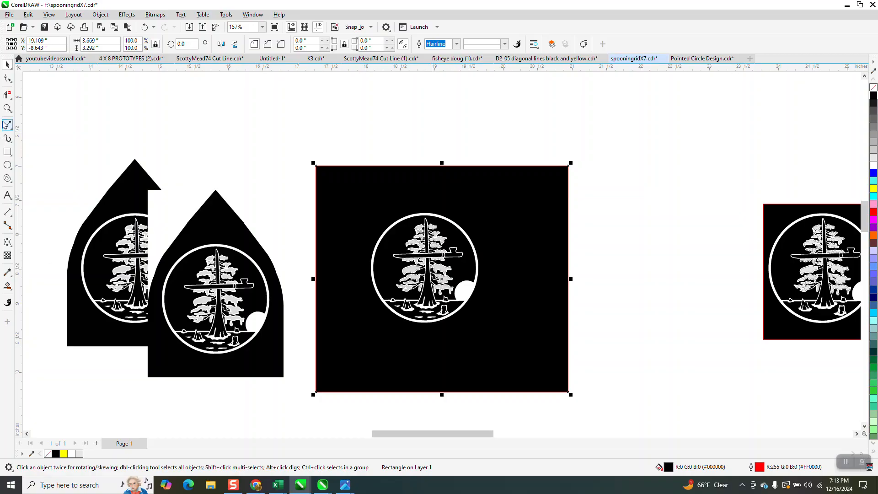
{"action": "left_click", "coordinate": [7, 108]}
{"action": "left_click_drag", "start_coordinate": [377, 215], "coordinate": [490, 317]}
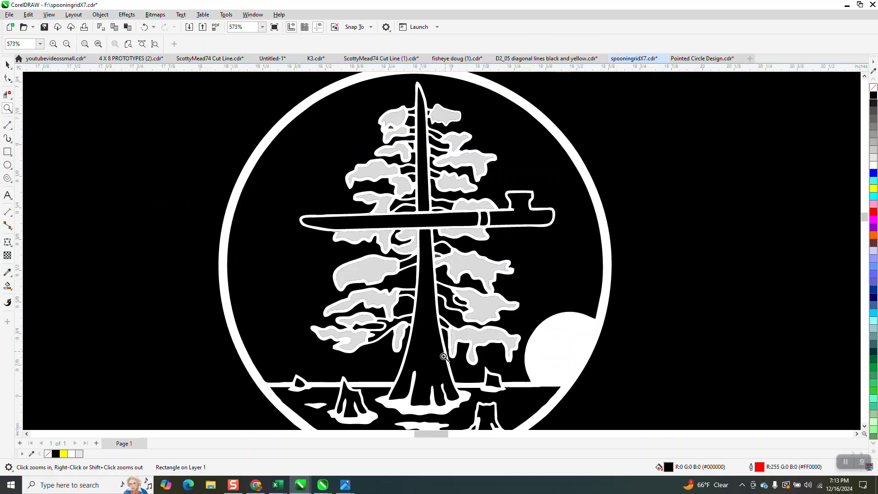
{"action": "scroll", "coordinate": [423, 381], "scroll_direction": "down", "scroll_amount": 1}
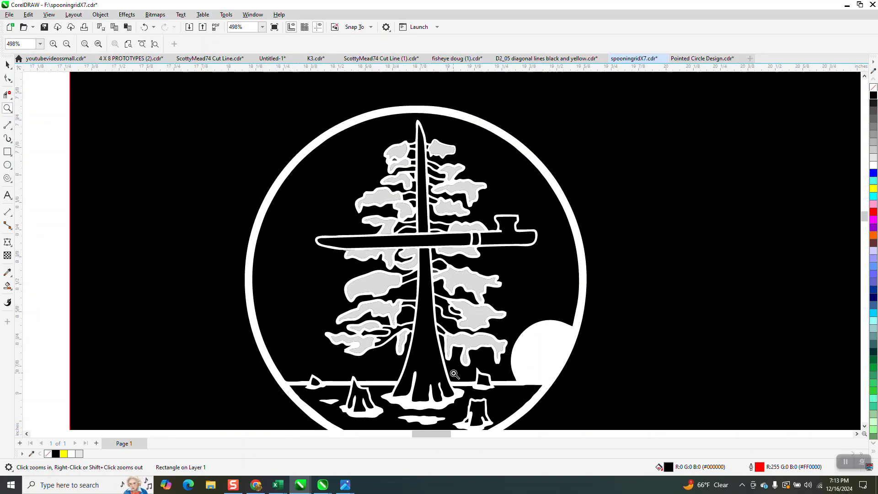
{"action": "scroll", "coordinate": [448, 308], "scroll_direction": "down", "scroll_amount": 4}
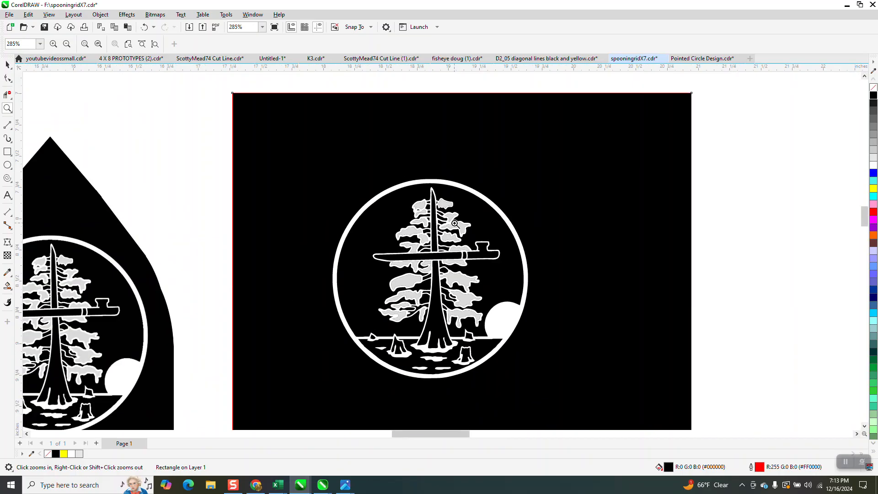
{"action": "scroll", "coordinate": [454, 223], "scroll_direction": "down", "scroll_amount": 1}
- Fill the backing rectangle with blue (R:0 G:0 B:255) and inspect the traced emblem against it up close
{"action": "left_click", "coordinate": [8, 65]}
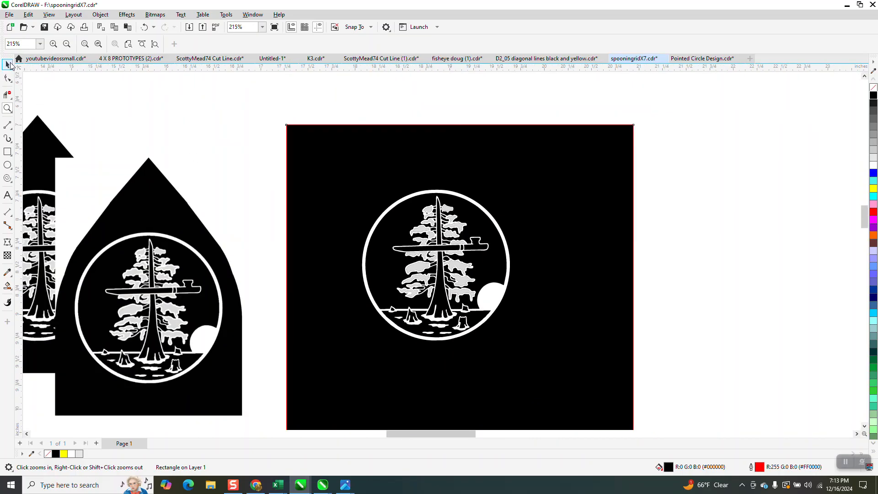
{"action": "left_click", "coordinate": [428, 157]}
{"action": "left_click", "coordinate": [873, 173]}
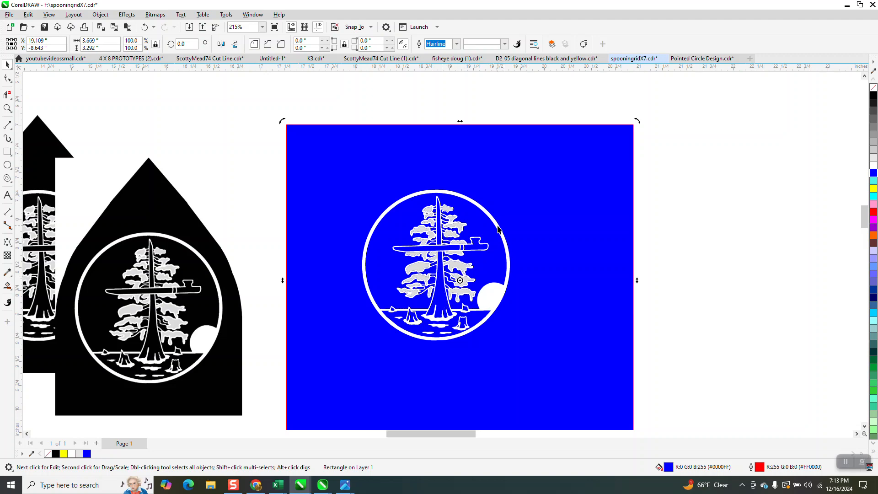
{"action": "scroll", "coordinate": [477, 257], "scroll_direction": "down", "scroll_amount": 2}
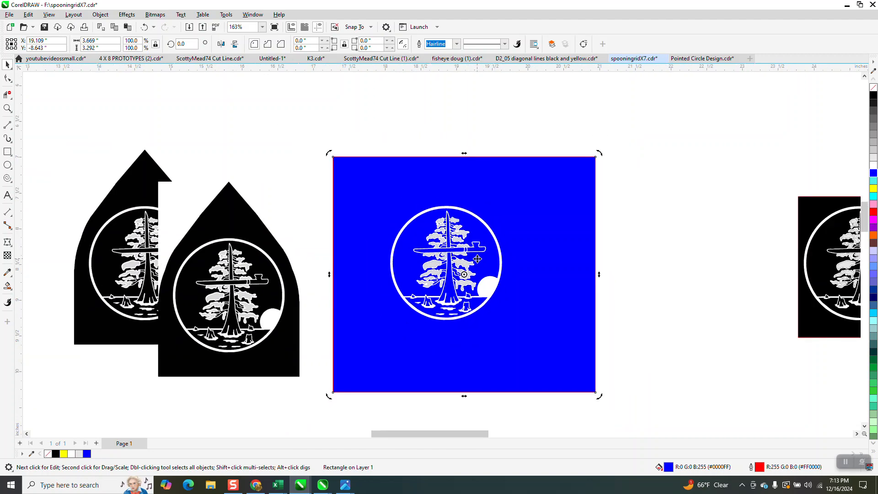
{"action": "left_click", "coordinate": [8, 108]}
{"action": "left_click_drag", "start_coordinate": [389, 223], "coordinate": [561, 309]}
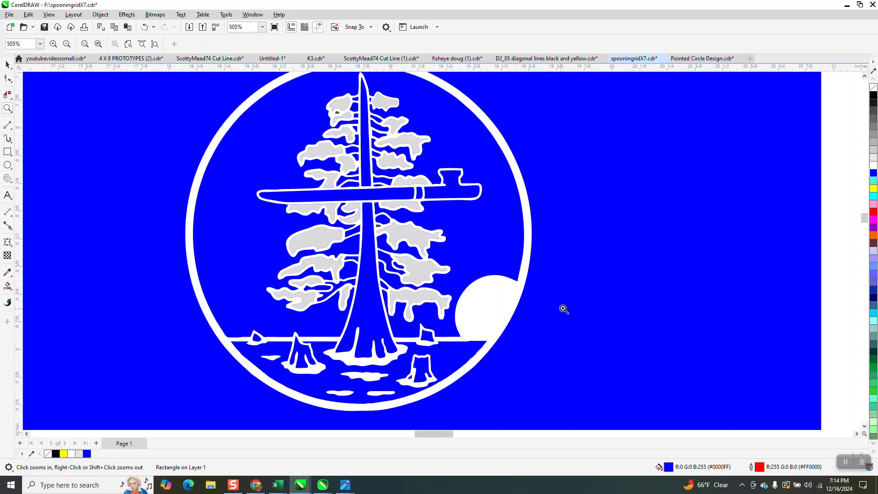